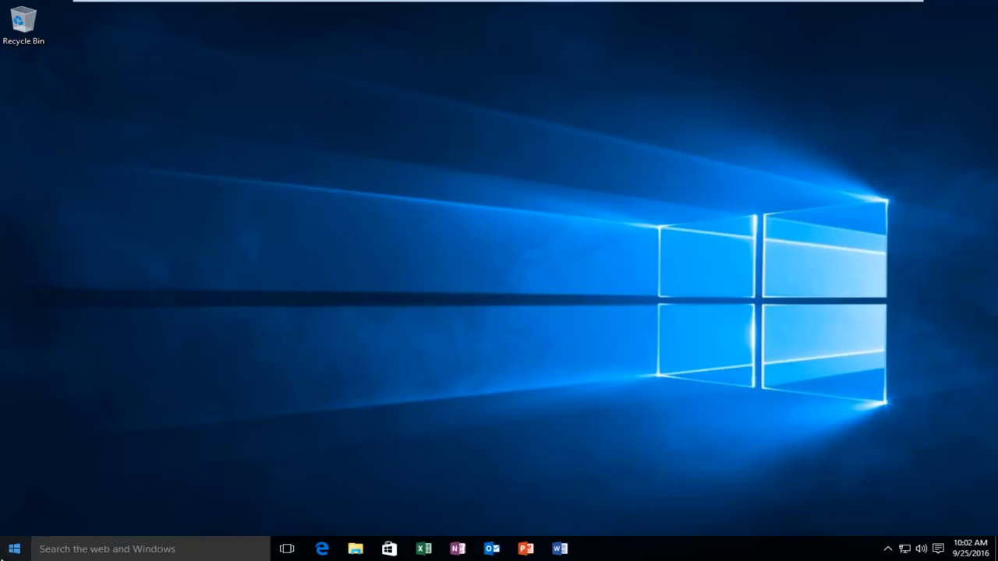
- Search for "this pc", open This PC and maximize its window
{"action": "left_click", "coordinate": [14, 549]}
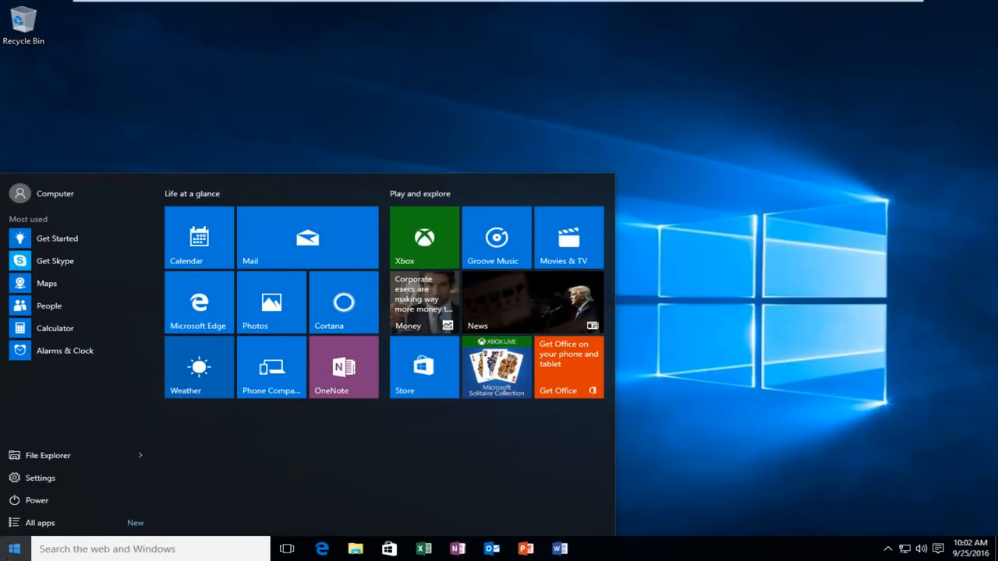
{"action": "type", "text": "the"}
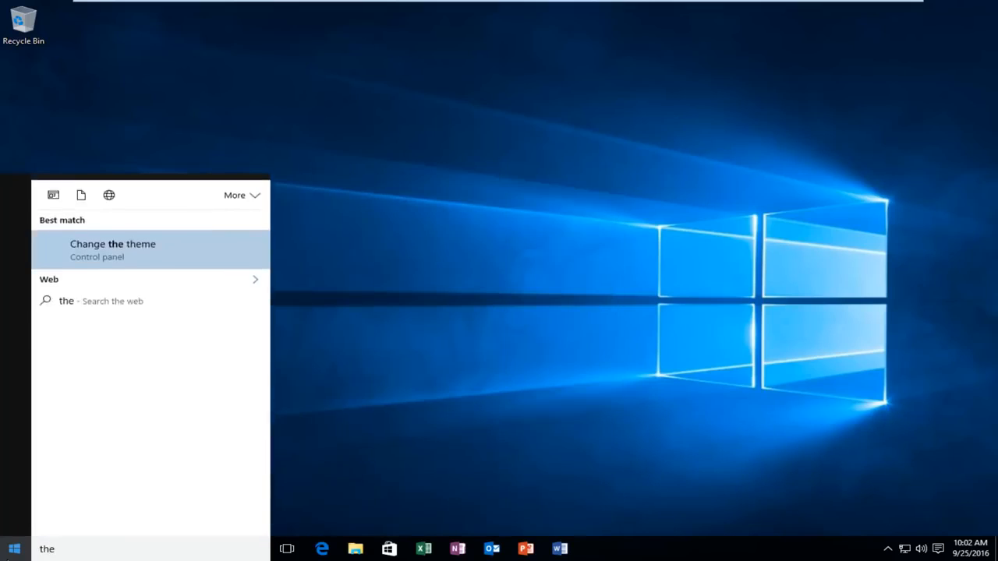
{"action": "key", "text": "BackSpace"}
{"action": "key", "text": "BackSpace"}
{"action": "type", "text": "i"}
{"action": "key", "text": "BackSpace"}
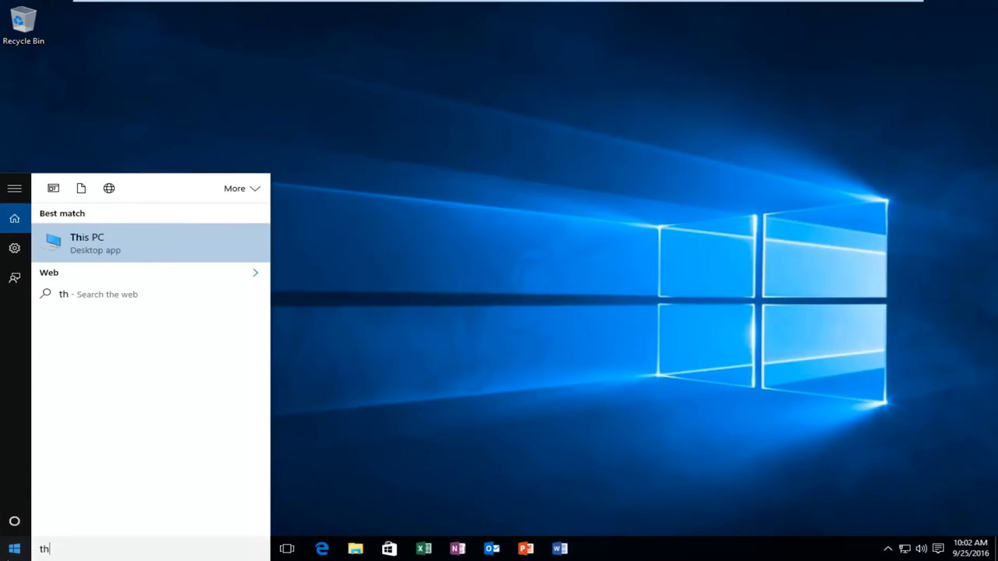
{"action": "type", "text": "is pc"}
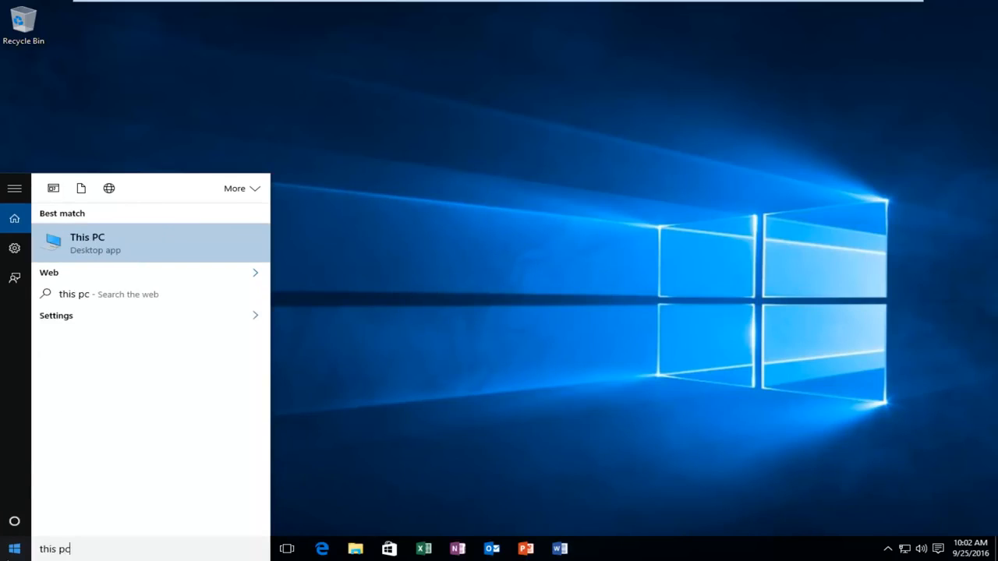
{"action": "left_click", "coordinate": [86, 241]}
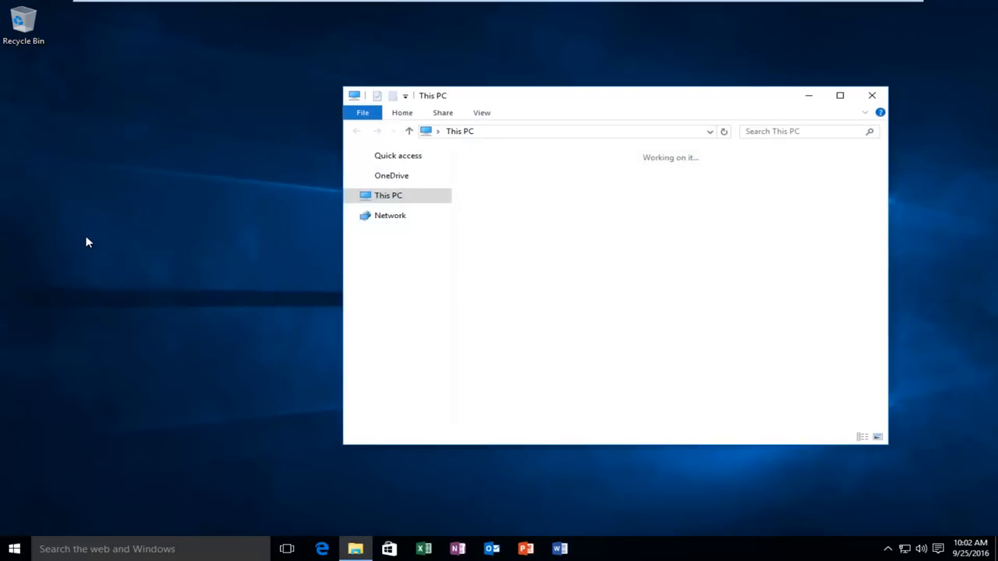
{"action": "left_click", "coordinate": [840, 96]}
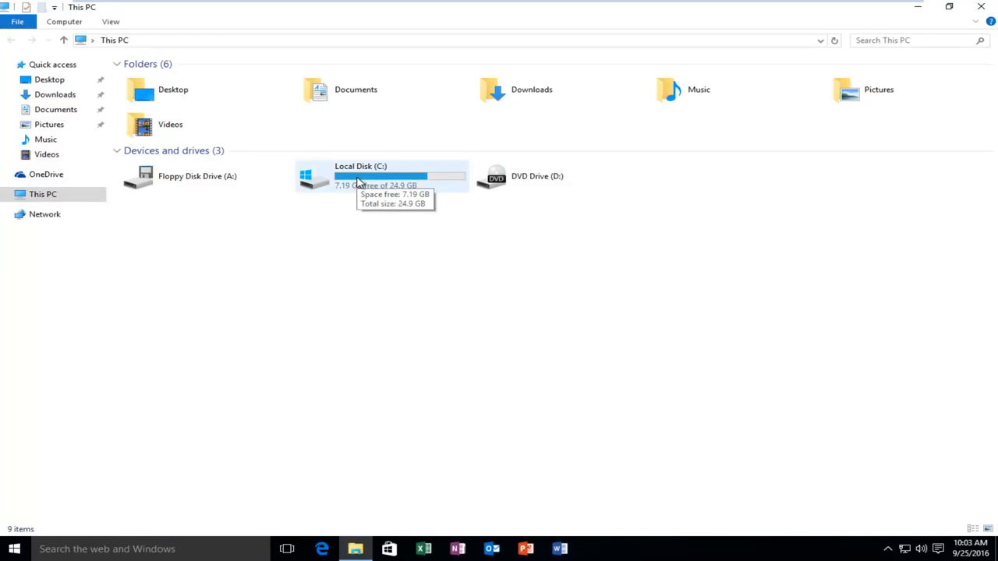
- Try to turn on BitLocker for Local Disk (C:) and exit the encryption wizard
{"action": "right_click", "coordinate": [358, 182]}
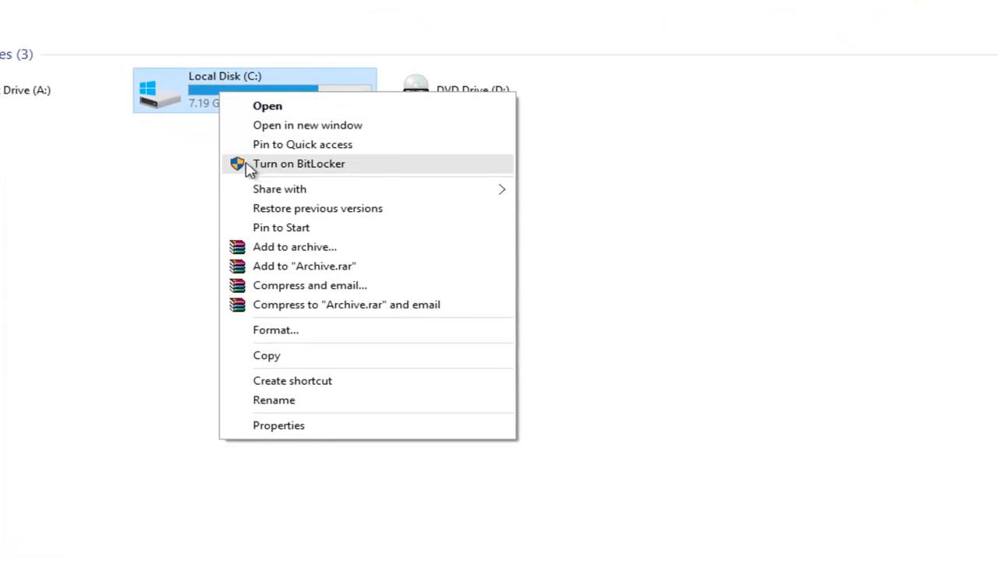
{"action": "left_click", "coordinate": [319, 172]}
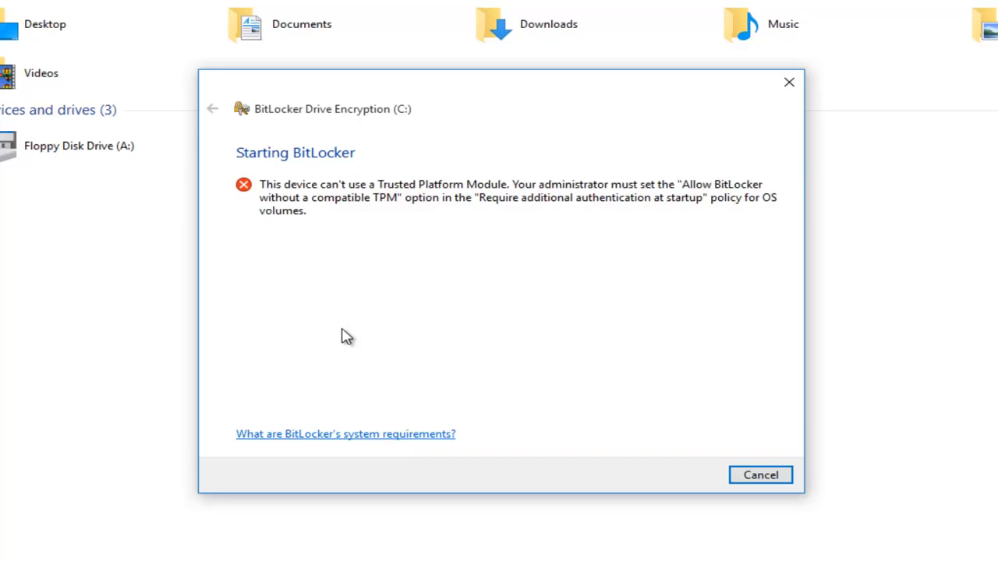
{"action": "left_click", "coordinate": [756, 477]}
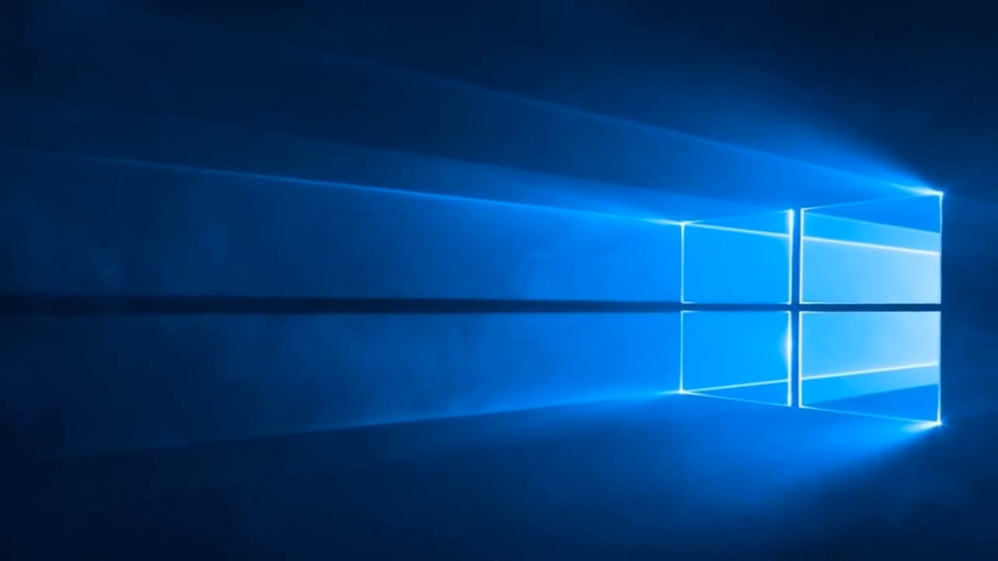
- Search for local group policy, open the Local Group Policy Editor maximized and widen its tree pane
{"action": "key", "text": "super"}
{"action": "type", "text": "loc"}
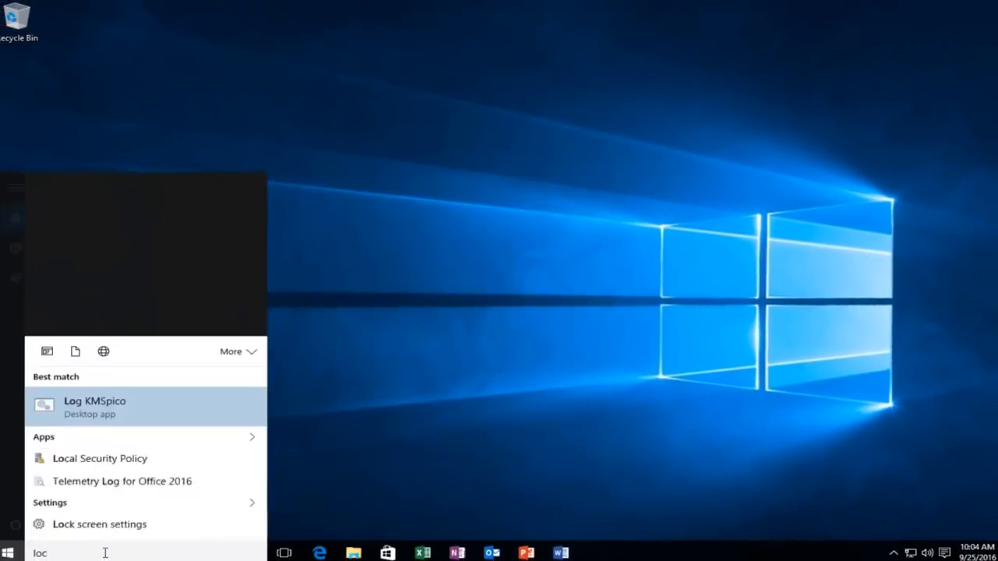
{"action": "type", "text": "al group "}
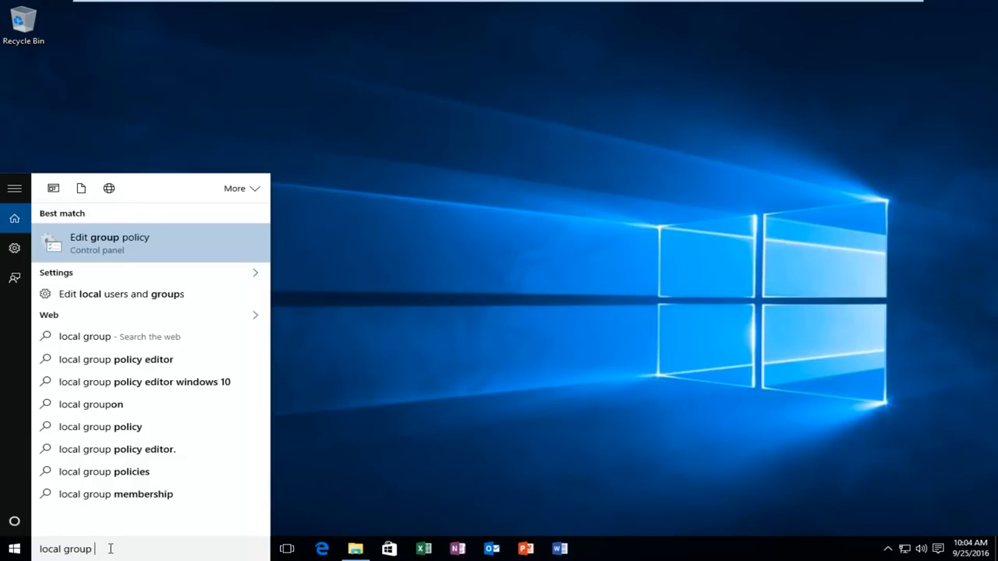
{"action": "type", "text": "polic"}
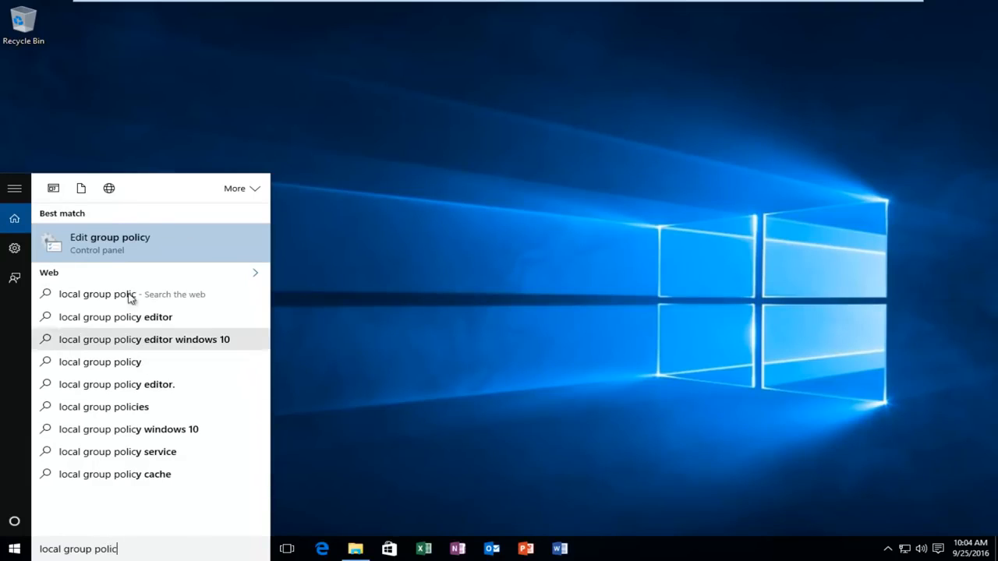
{"action": "left_click", "coordinate": [96, 243]}
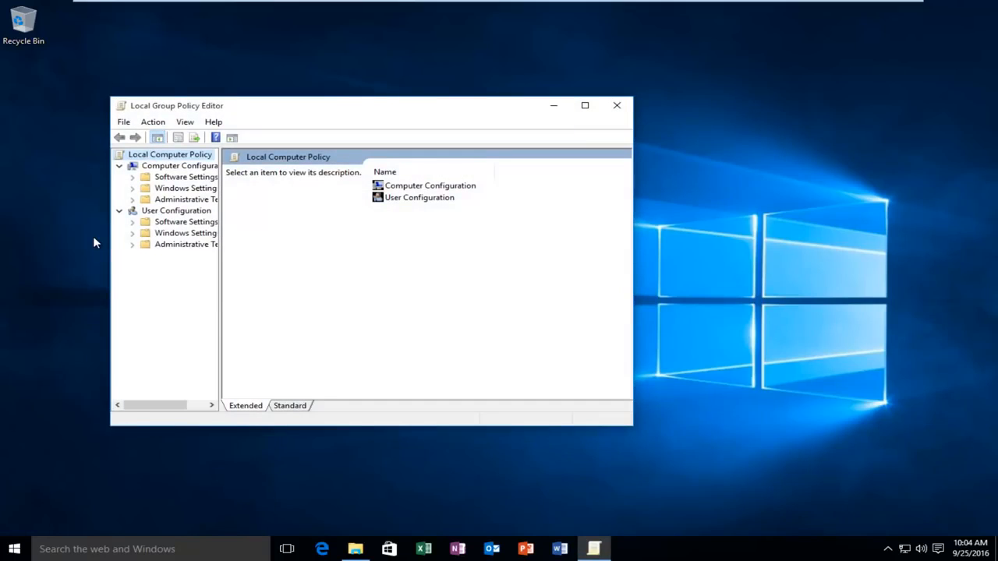
{"action": "left_click", "coordinate": [578, 109]}
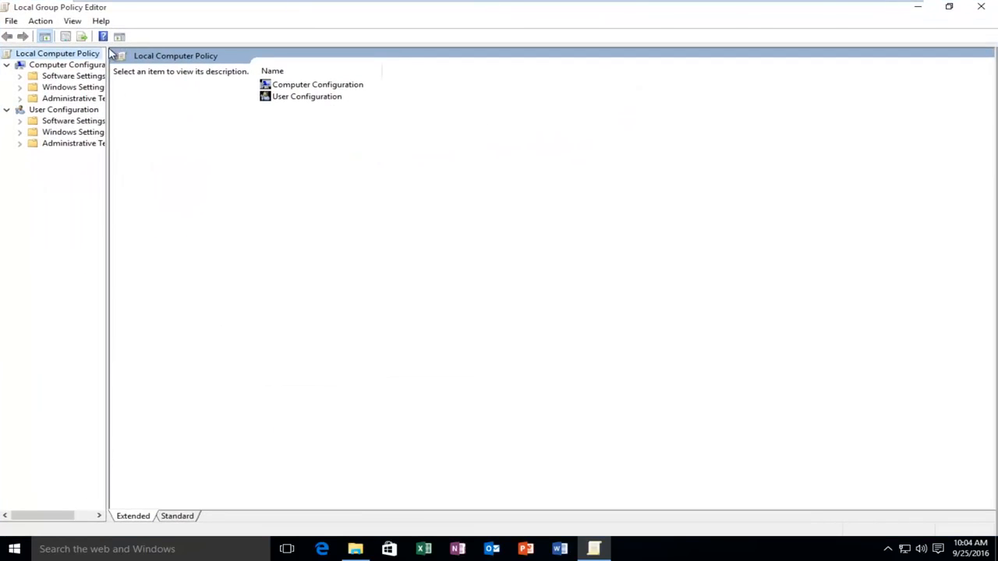
{"action": "left_click_drag", "start_coordinate": [108, 54], "coordinate": [178, 60]}
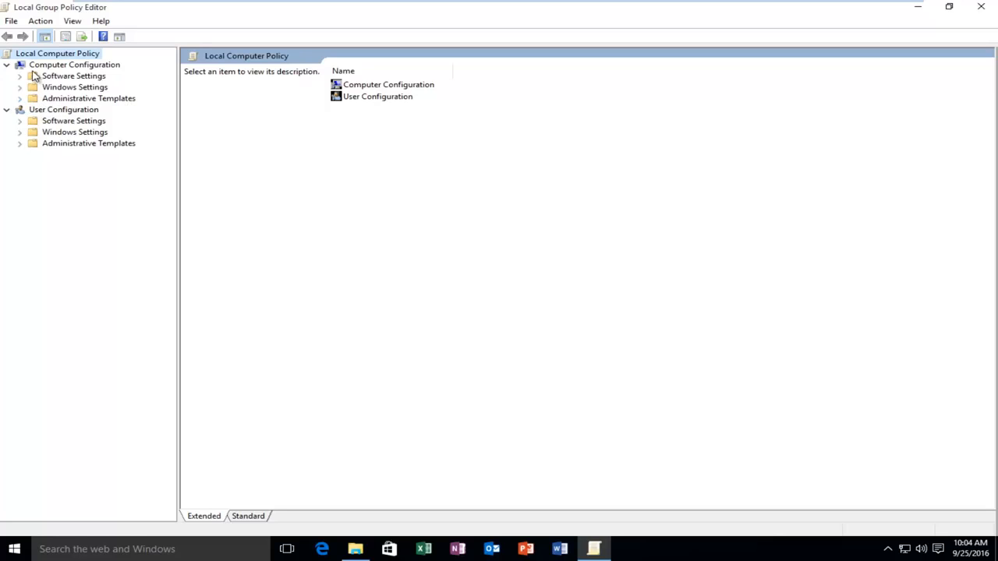
- Under Computer Configuration, go to Administrative Templates > Windows Components > BitLocker Drive Encryption > Operating System Drives
{"action": "left_click", "coordinate": [20, 100]}
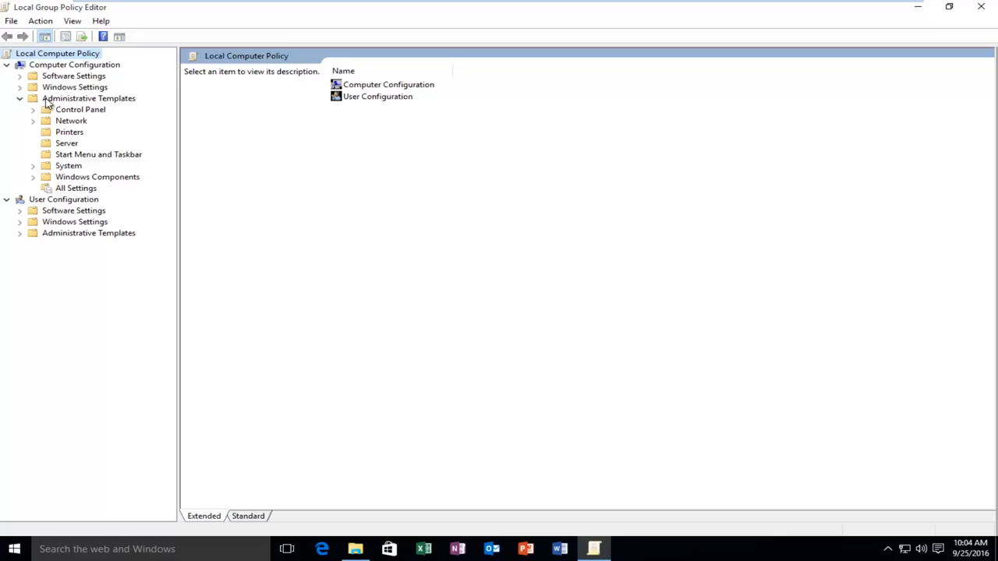
{"action": "left_click", "coordinate": [34, 178]}
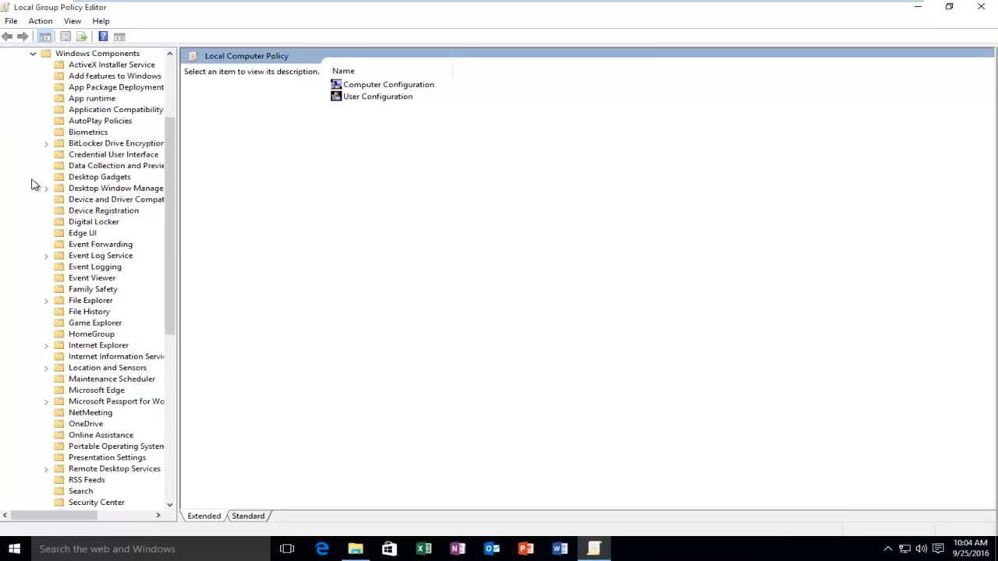
{"action": "left_click", "coordinate": [47, 143]}
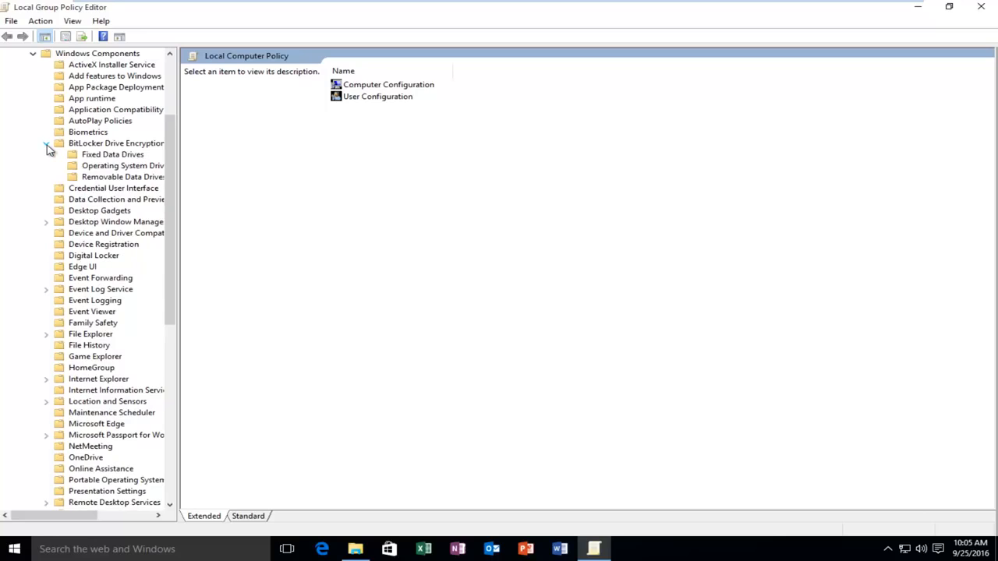
{"action": "left_click", "coordinate": [88, 167]}
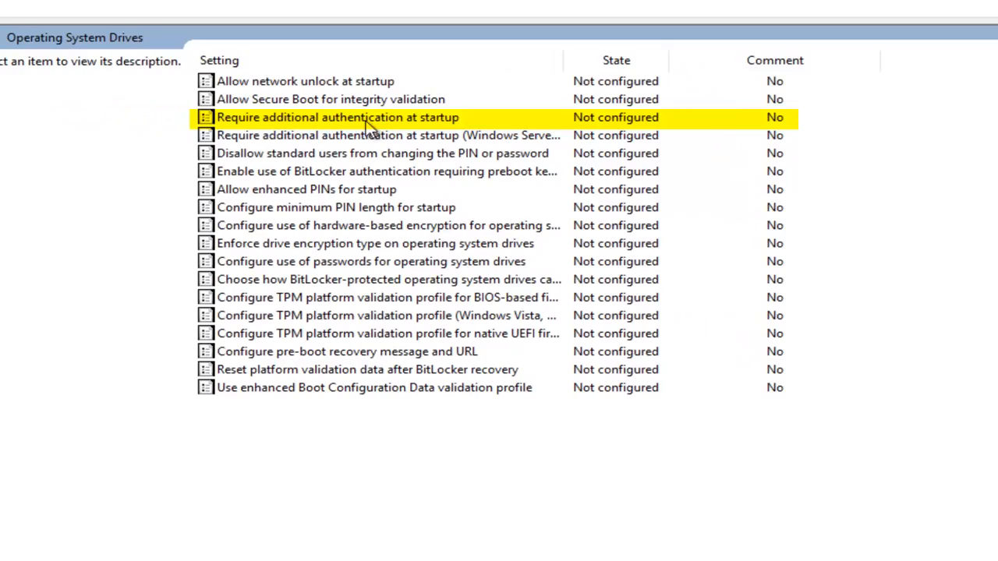
- Enable the "Require additional authentication at startup" policy with BitLocker allowed without a compatible TPM, apply it and close the policy editor
{"action": "double_click", "coordinate": [370, 132]}
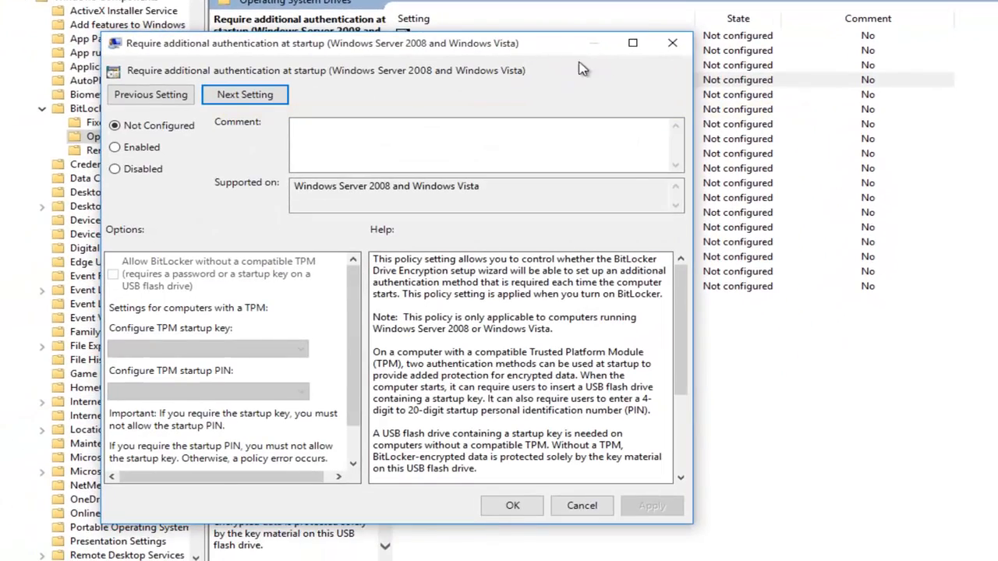
{"action": "left_click", "coordinate": [670, 46]}
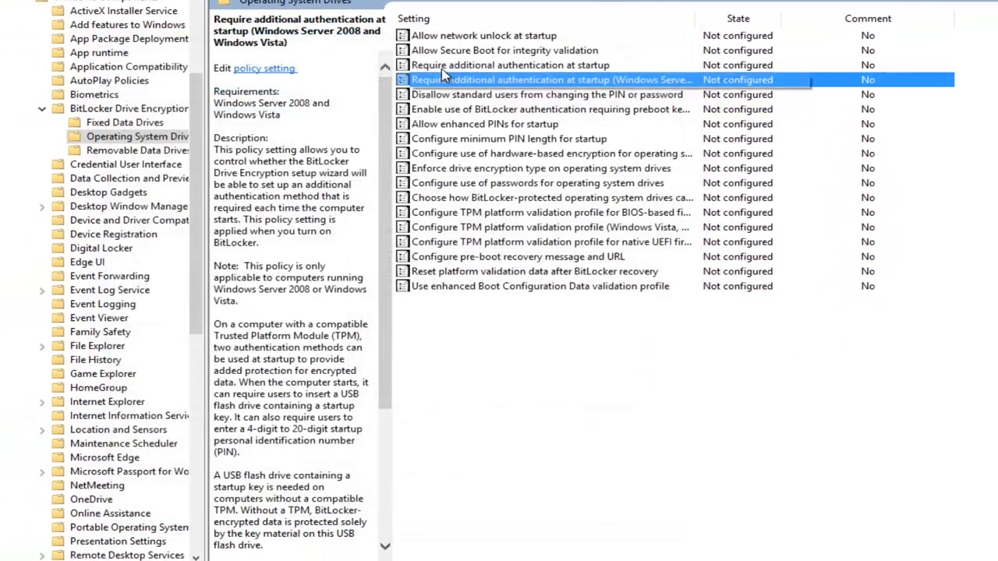
{"action": "left_click", "coordinate": [443, 67]}
{"action": "double_click", "coordinate": [443, 69]}
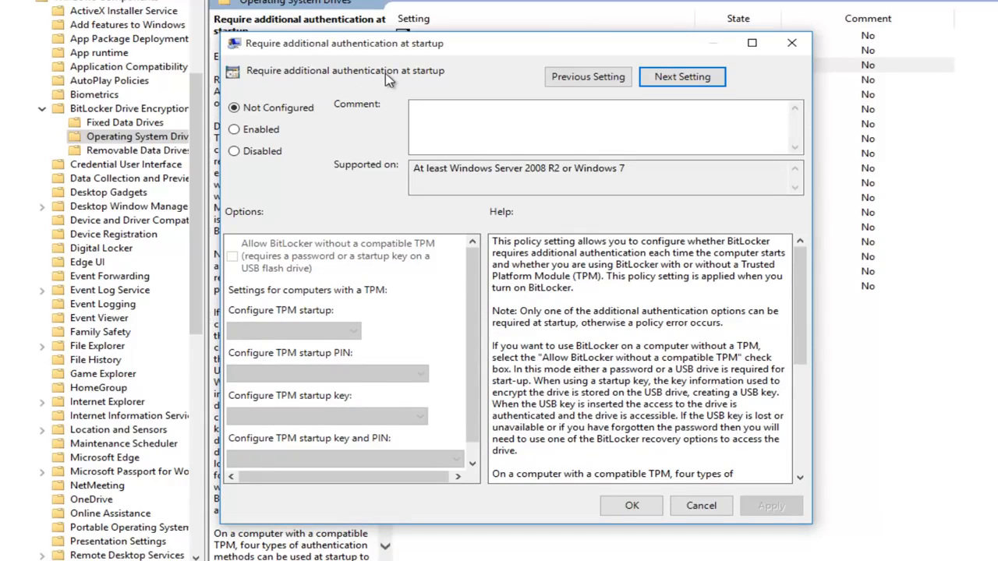
{"action": "left_click", "coordinate": [236, 131]}
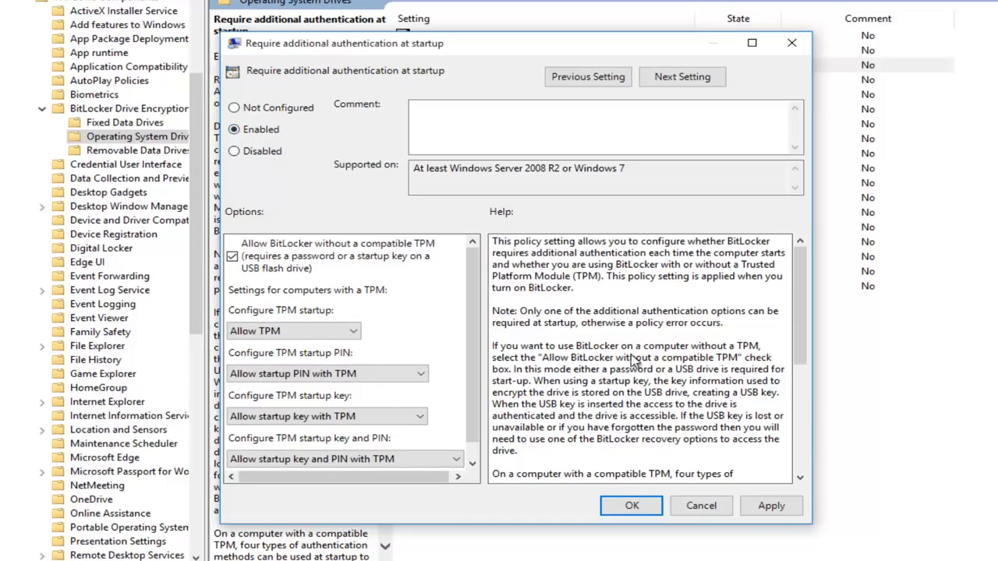
{"action": "left_click", "coordinate": [770, 514]}
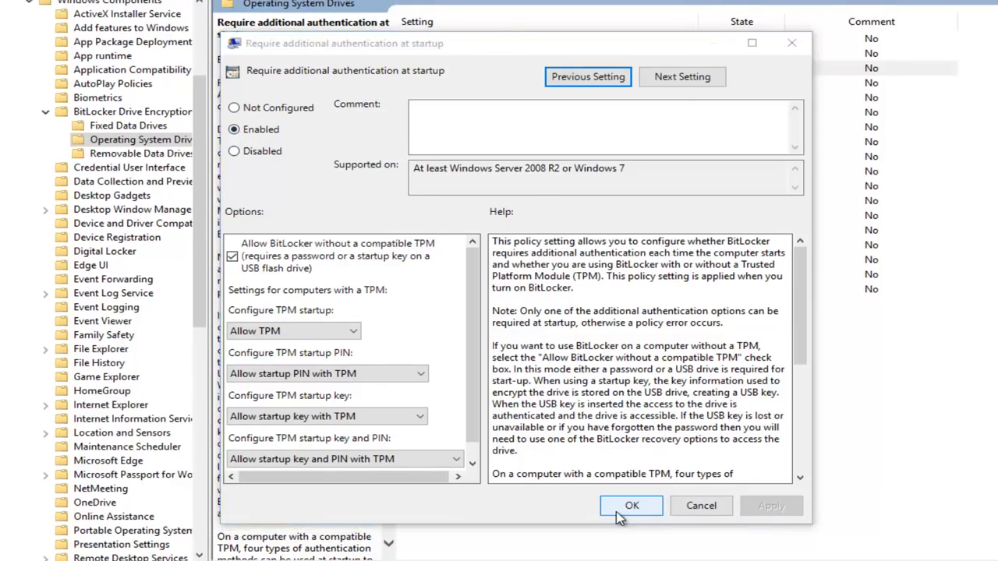
{"action": "left_click", "coordinate": [631, 507]}
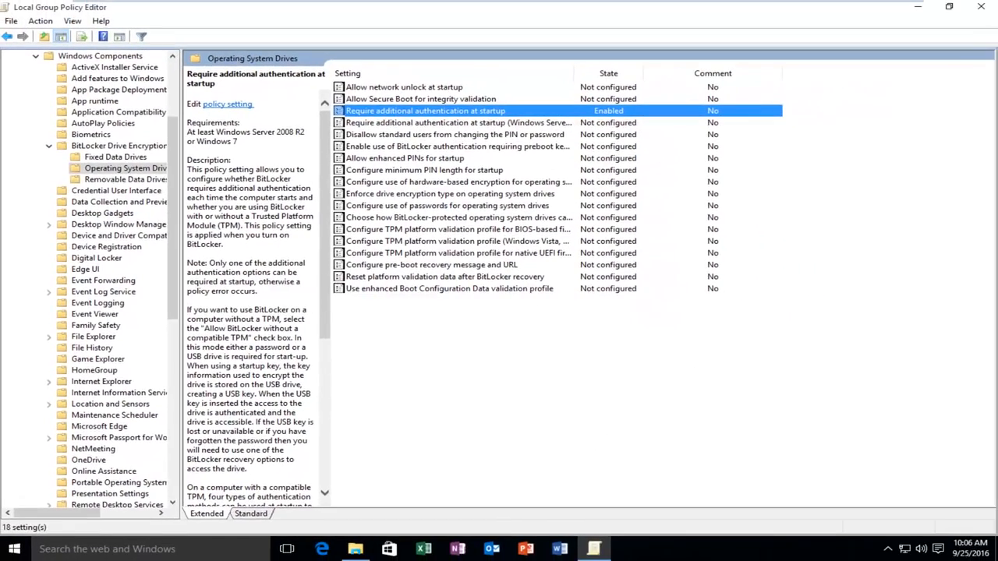
{"action": "left_click", "coordinate": [985, 6]}
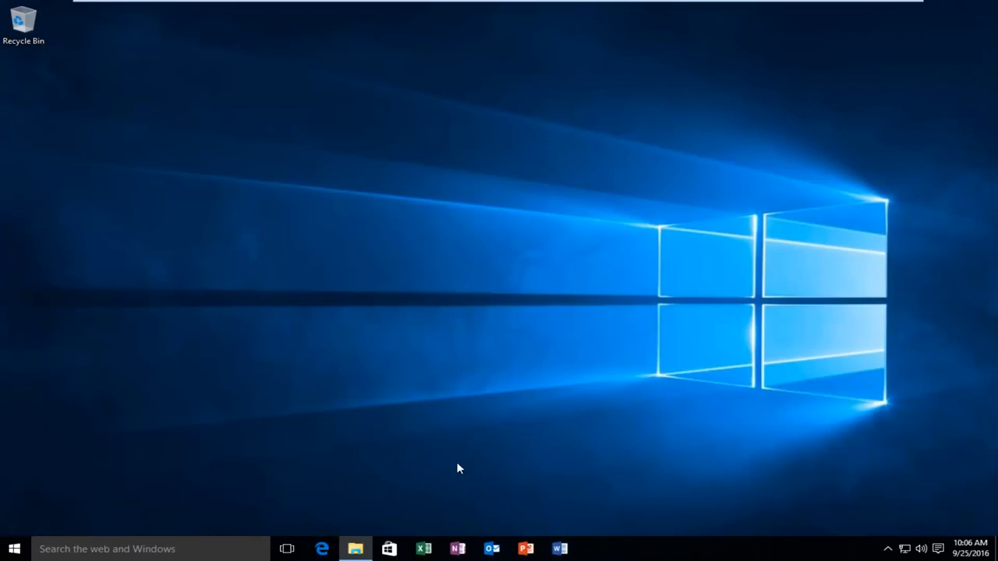
- Return to This PC in File Explorer and turn on BitLocker for Local Disk (C:)
{"action": "left_click", "coordinate": [356, 549]}
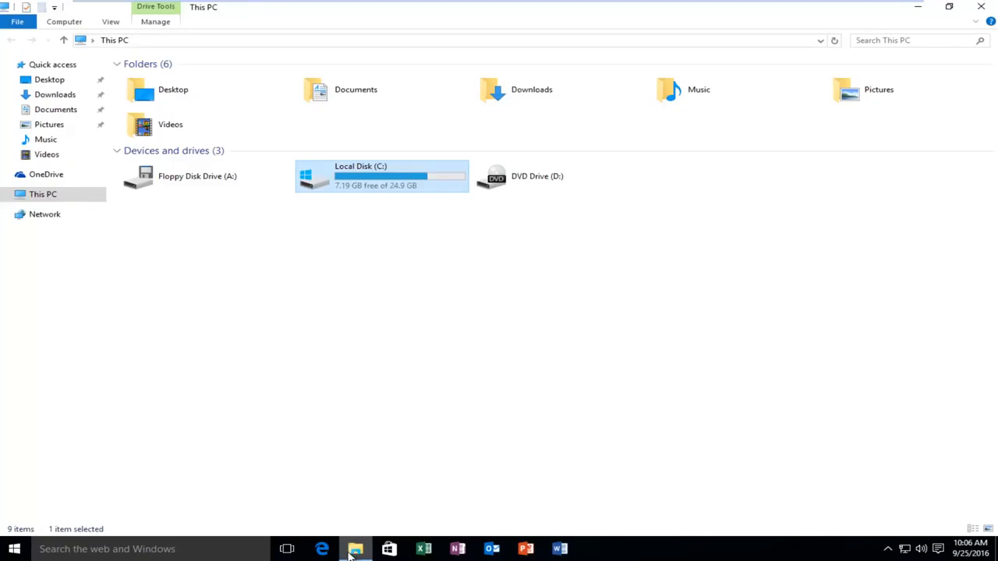
{"action": "left_click", "coordinate": [278, 356]}
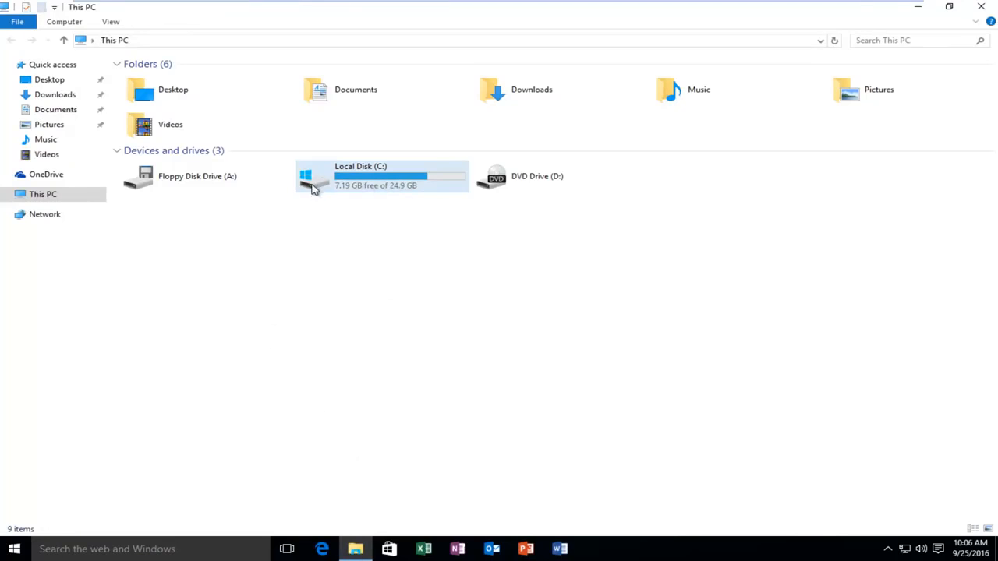
{"action": "right_click", "coordinate": [370, 173]}
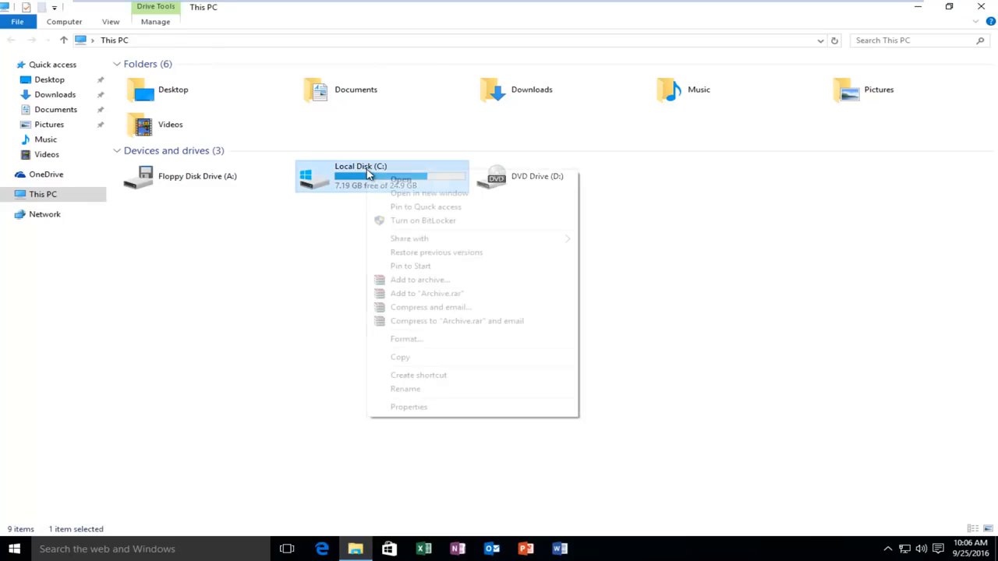
{"action": "left_click", "coordinate": [414, 223]}
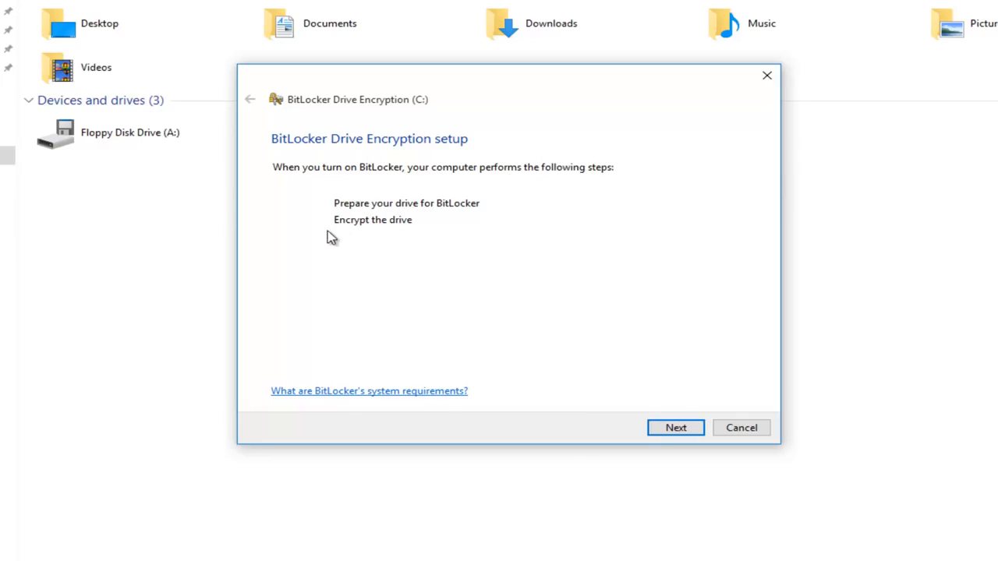
- Prepare drive C: for BitLocker, viewing the preparation details, and restart the computer
{"action": "left_click", "coordinate": [670, 429]}
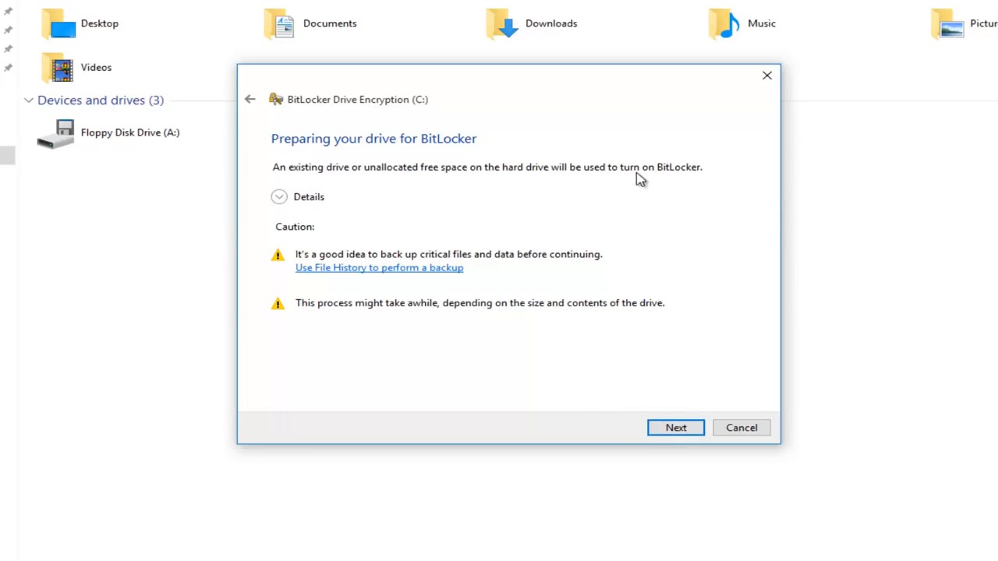
{"action": "left_click", "coordinate": [286, 199]}
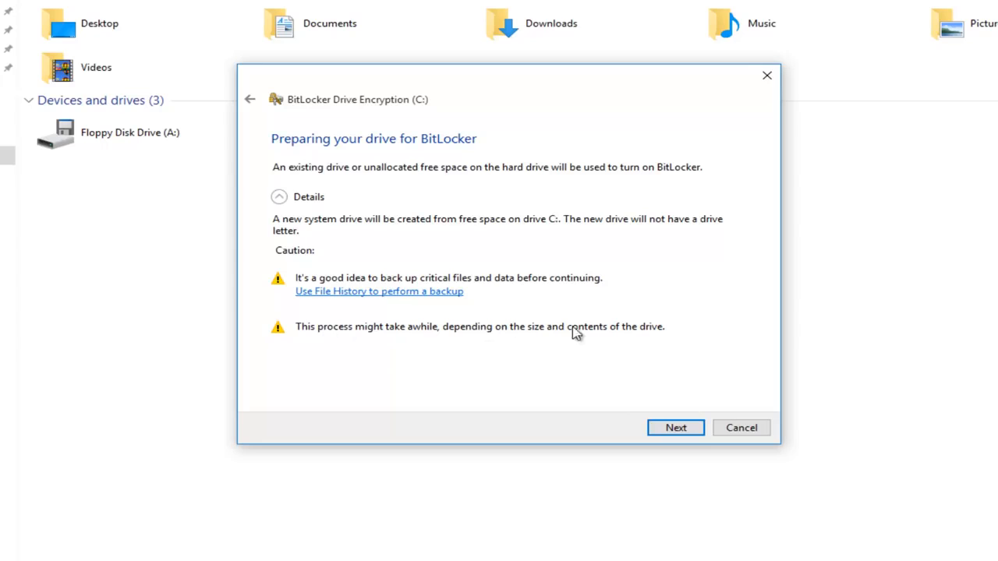
{"action": "left_click", "coordinate": [669, 431]}
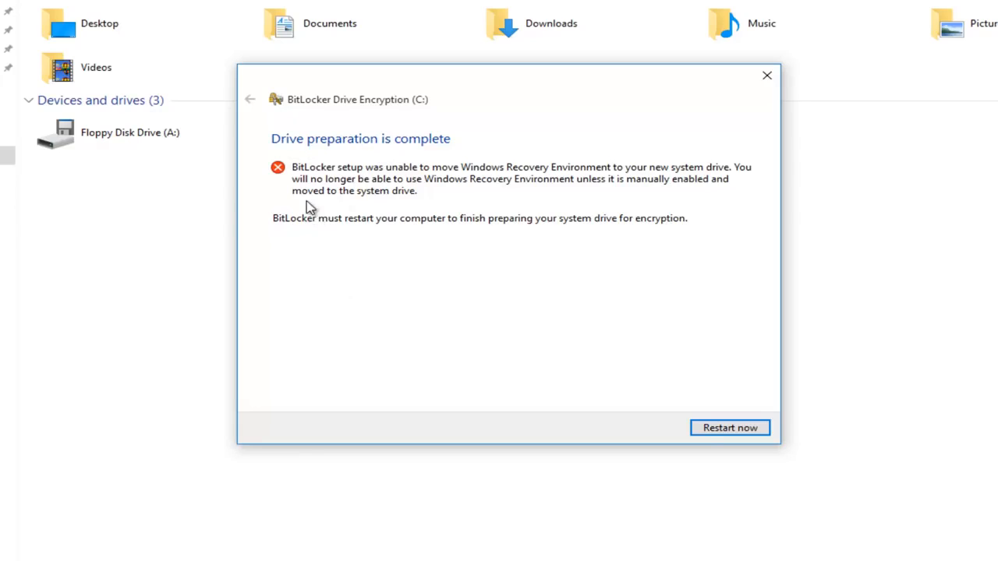
{"action": "left_click", "coordinate": [715, 428]}
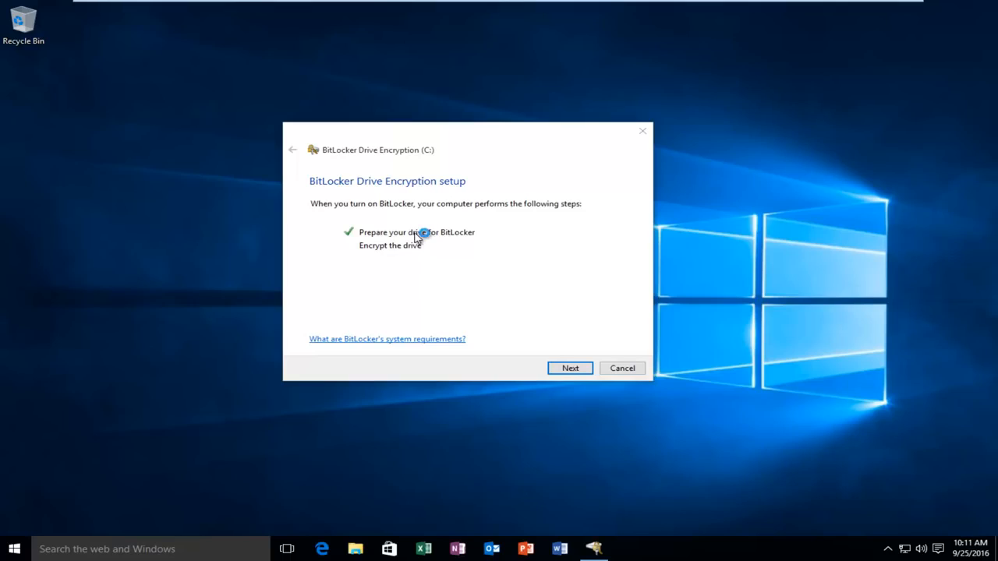
- Continue the BitLocker setup, choose a password for unlocking the drive at startup, and enter and confirm the unlock password
{"action": "left_click", "coordinate": [558, 374]}
{"action": "left_click", "coordinate": [558, 372]}
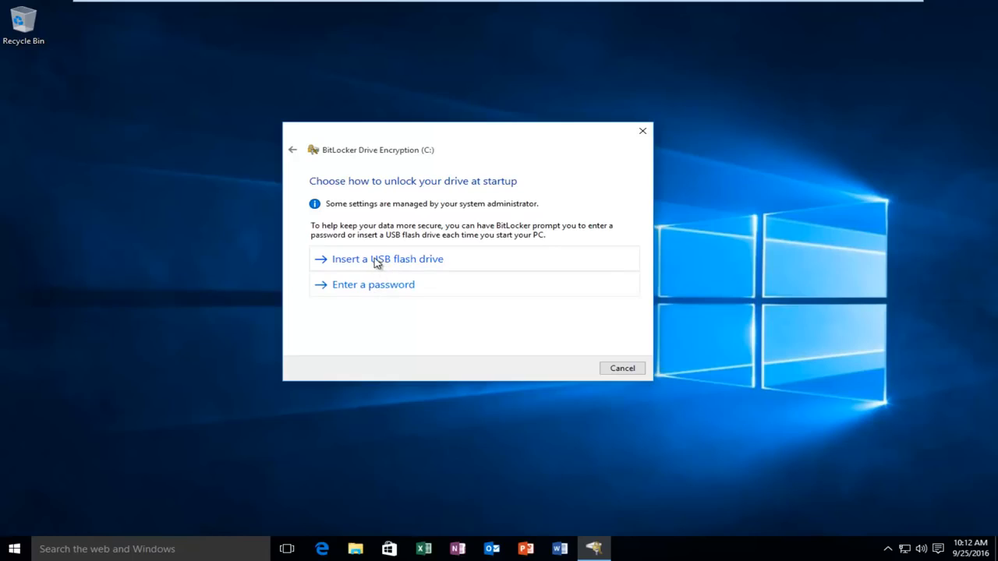
{"action": "left_click", "coordinate": [368, 288]}
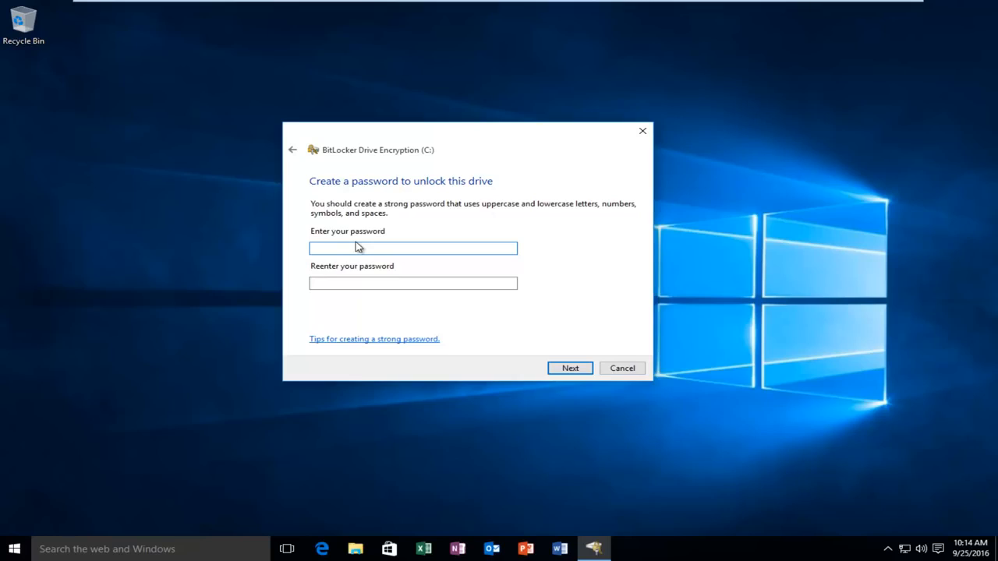
{"action": "type", "text": "******"}
{"action": "left_click", "coordinate": [347, 280]}
{"action": "type", "text": "***"}
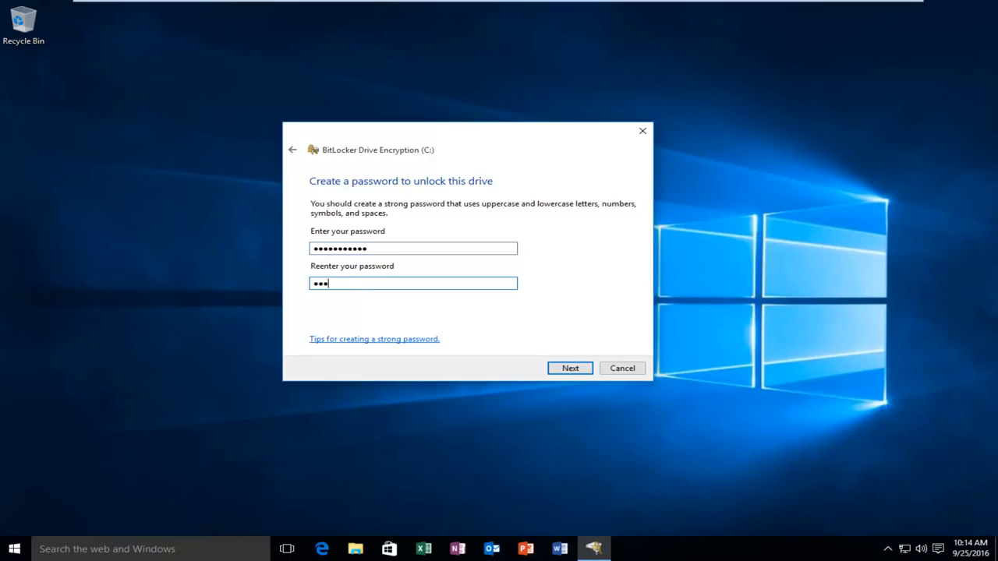
{"action": "type", "text": "********"}
{"action": "left_click", "coordinate": [556, 368]}
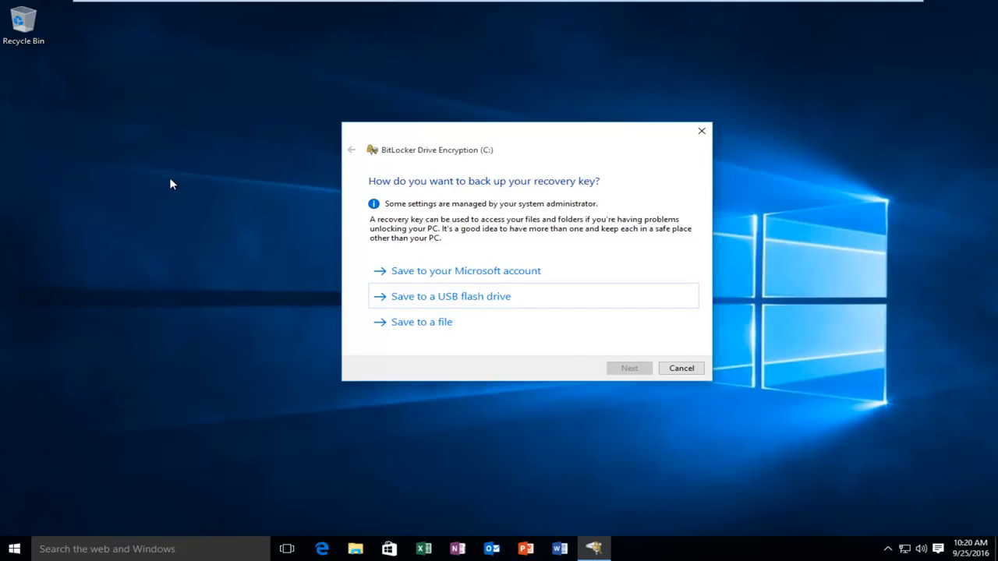
- Back up the recovery key to the Lexar (F:) USB flash drive and continue the setup
{"action": "left_click", "coordinate": [427, 300]}
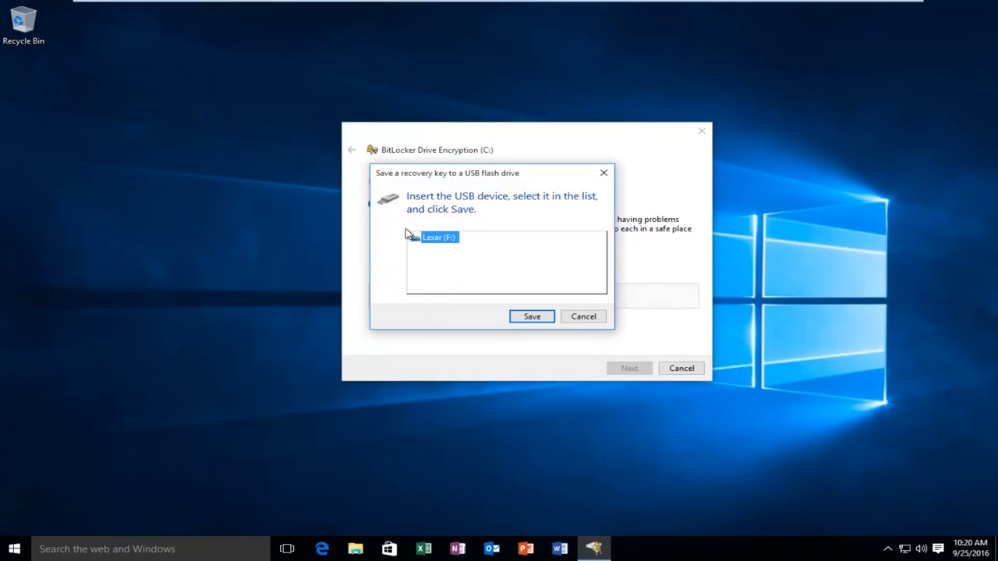
{"action": "left_click", "coordinate": [531, 317]}
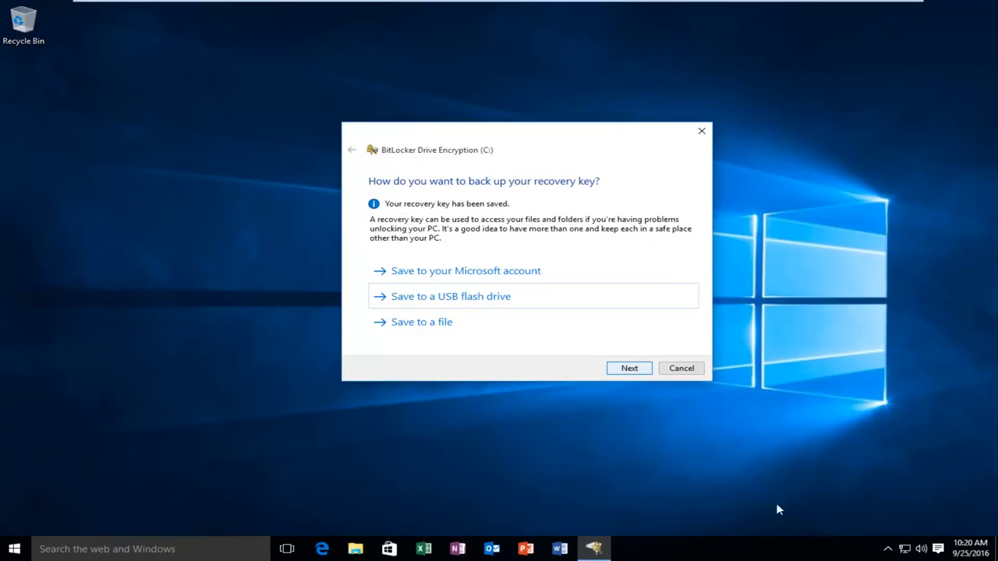
{"action": "left_click", "coordinate": [629, 371]}
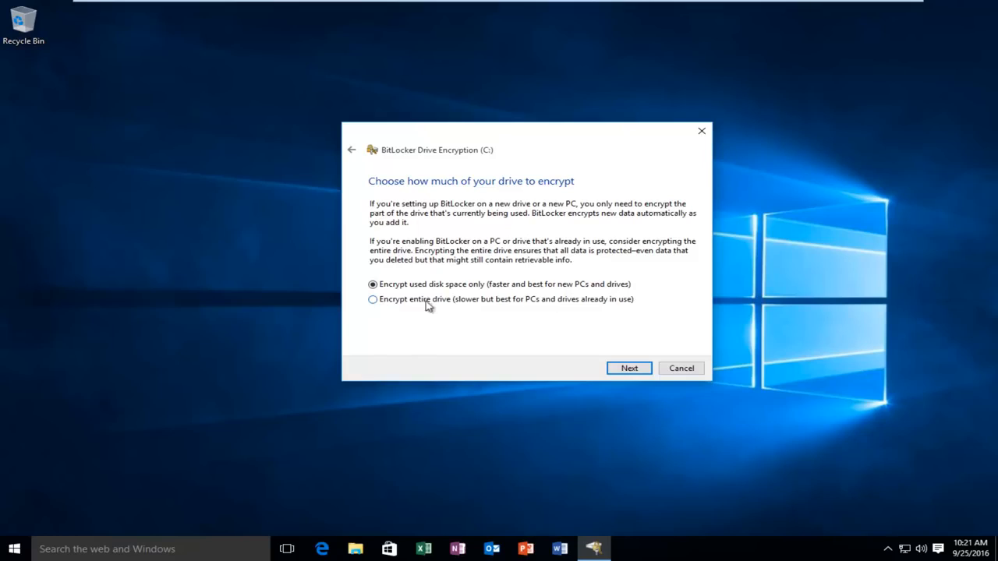
- Choose to encrypt used disk space only and continue with the BitLocker system check enabled
{"action": "left_click", "coordinate": [629, 369]}
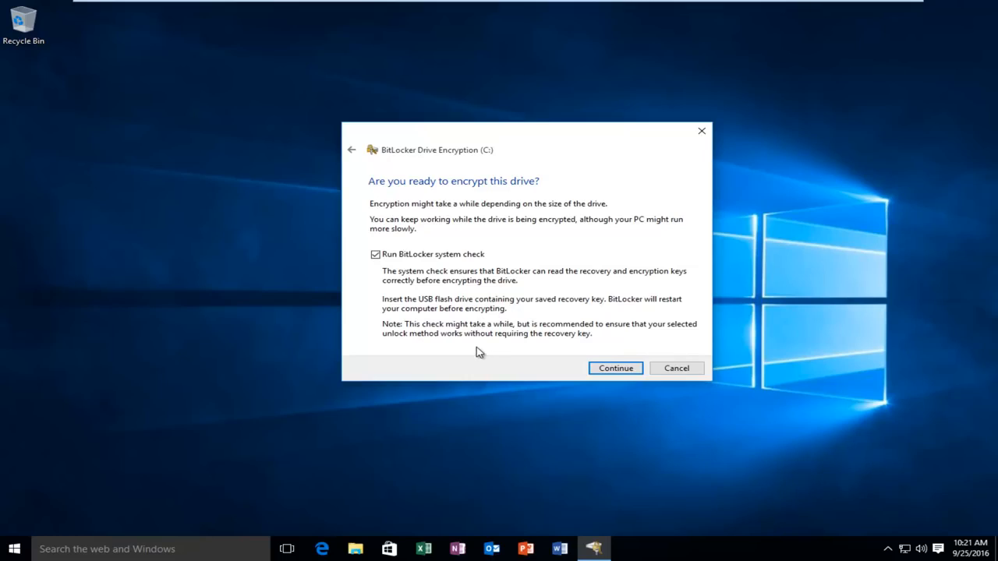
{"action": "left_click", "coordinate": [616, 370]}
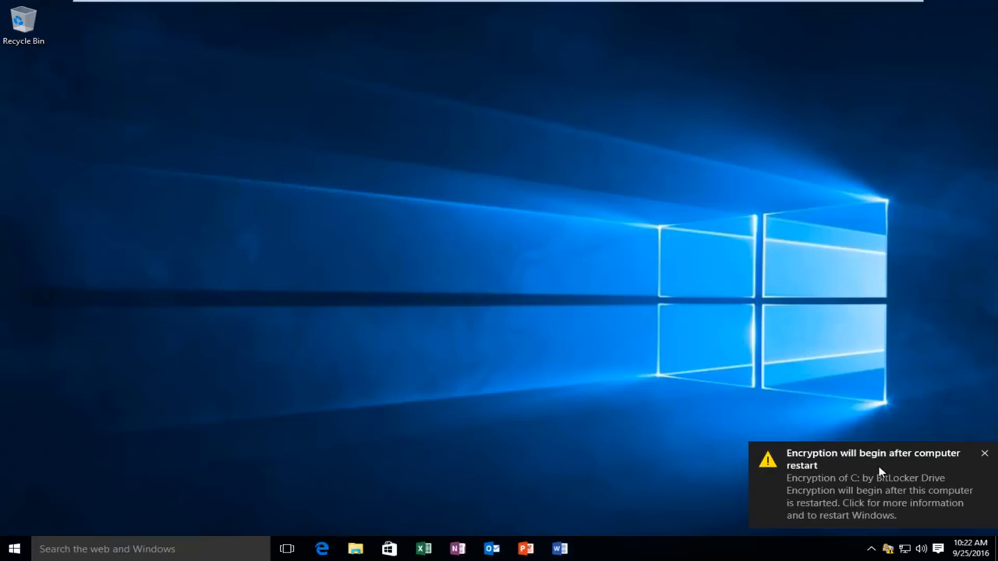
- Restart the computer and enter the BitLocker password at startup to unlock the drive
{"action": "left_click", "coordinate": [9, 541]}
{"action": "left_click", "coordinate": [36, 498]}
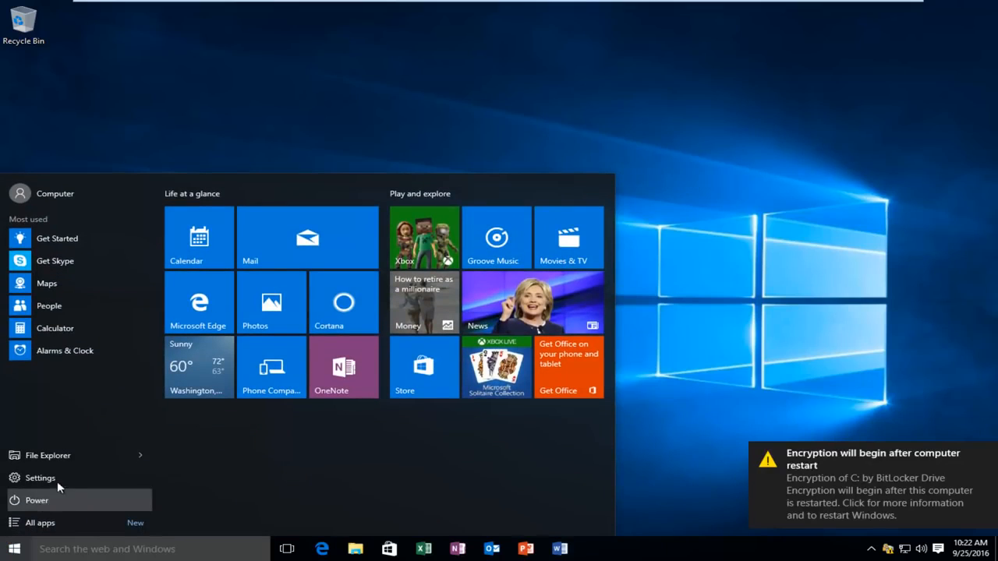
{"action": "left_click", "coordinate": [65, 477]}
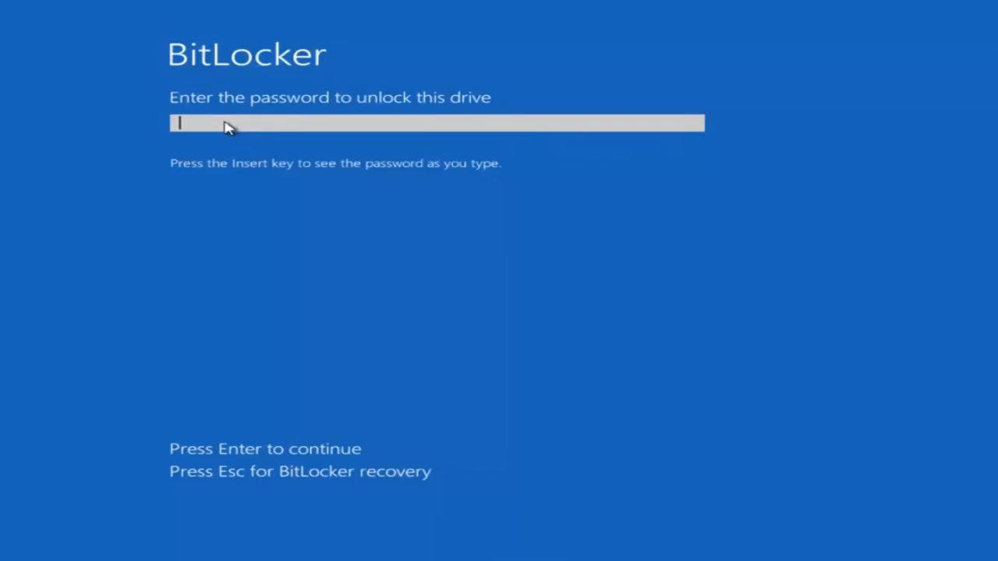
{"action": "type", "text": "•••••••••"}
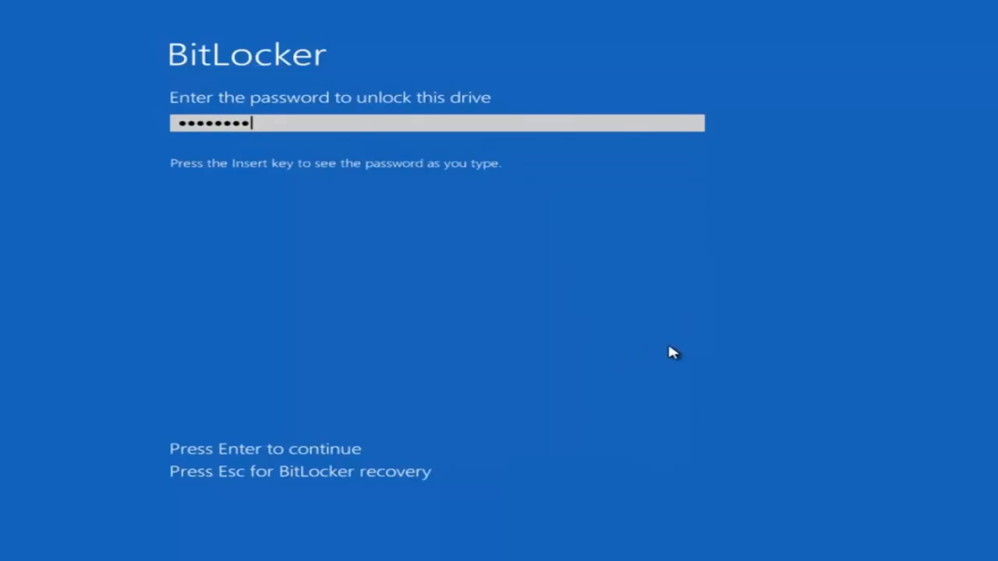